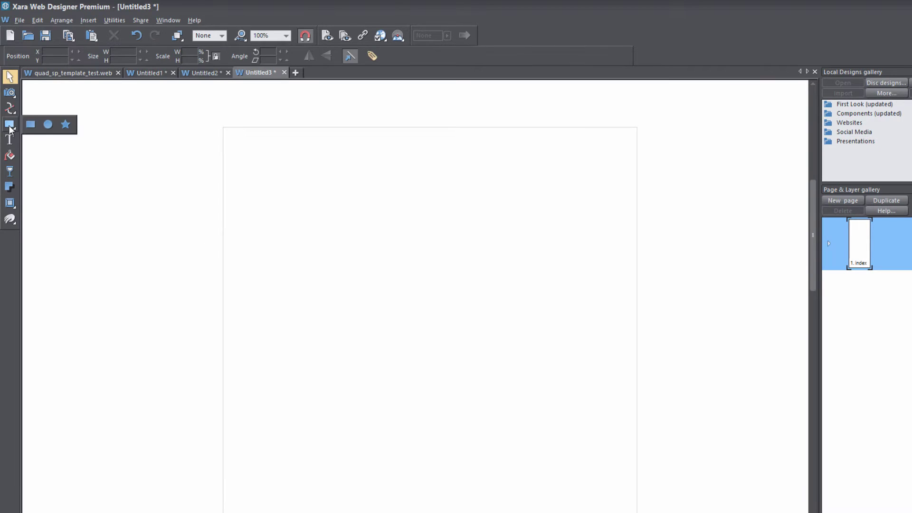
Step: Draw a grey rectangle about 183 × 152 px near the top-left of the page
{"action": "left_click", "coordinate": [9, 124]}
{"action": "left_click_drag", "start_coordinate": [234, 181], "coordinate": [334, 263]}
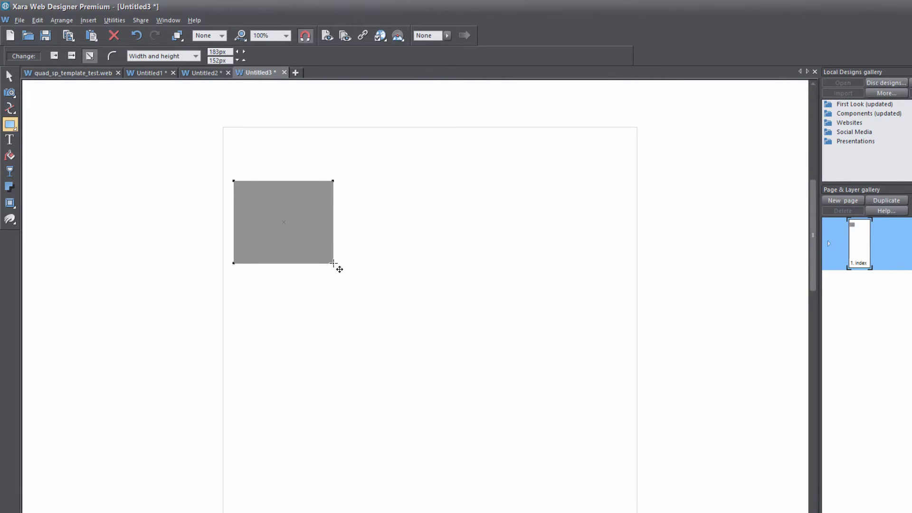
Step: Duplicate the rectangle below-right of the original and fill the copy dark charcoal grey
{"action": "left_click", "coordinate": [9, 77]}
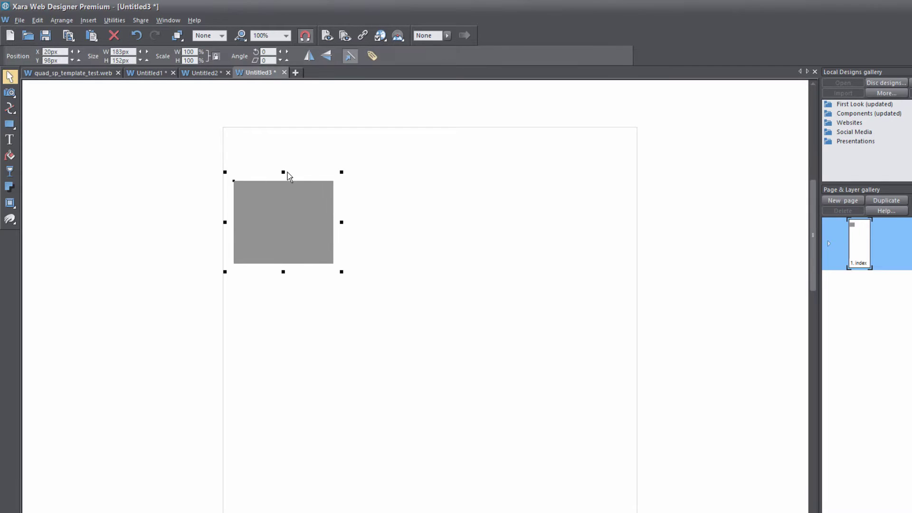
{"action": "left_click_drag", "start_coordinate": [287, 225], "coordinate": [404, 281]}
{"action": "key", "text": "ctrl+e"}
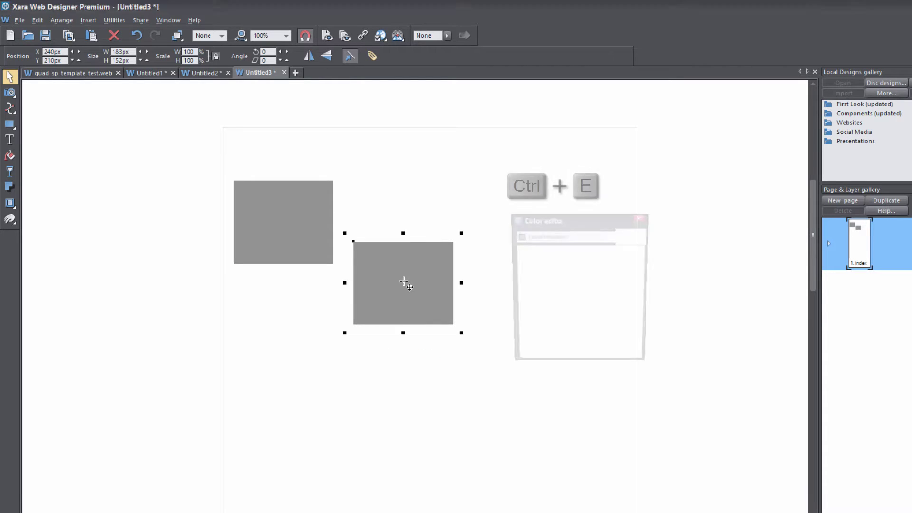
{"action": "left_click_drag", "start_coordinate": [633, 291], "coordinate": [636, 335]}
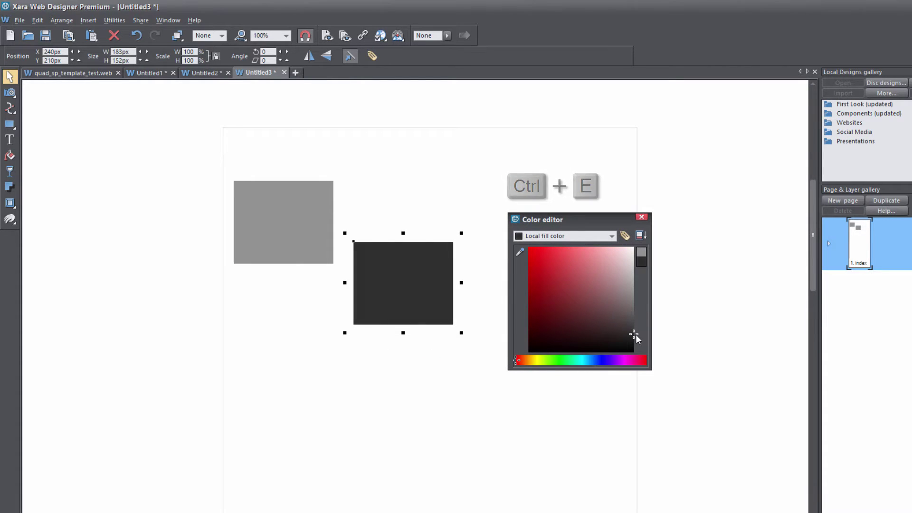
{"action": "left_click", "coordinate": [641, 217]}
{"action": "left_click", "coordinate": [517, 264]}
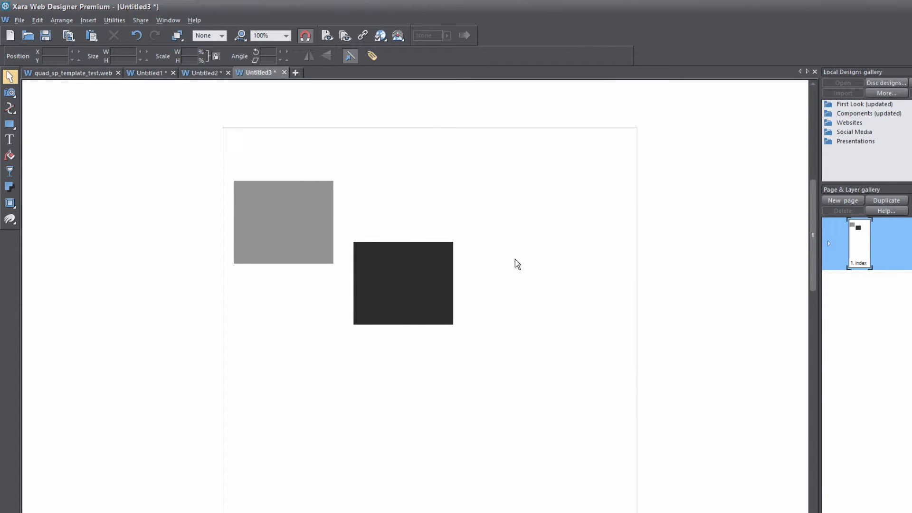
Step: Open the Web Animation settings for the light grey rectangle from its context menu
{"action": "right_click", "coordinate": [288, 236]}
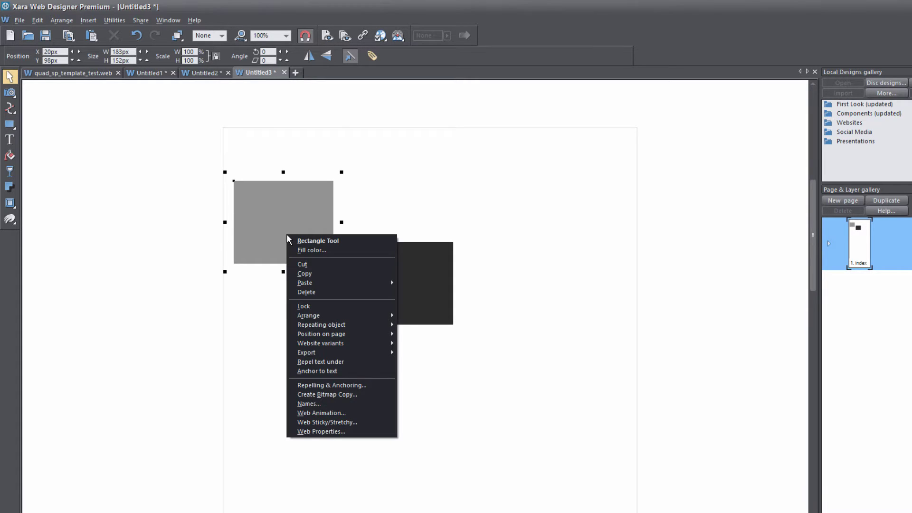
{"action": "left_click", "coordinate": [366, 415]}
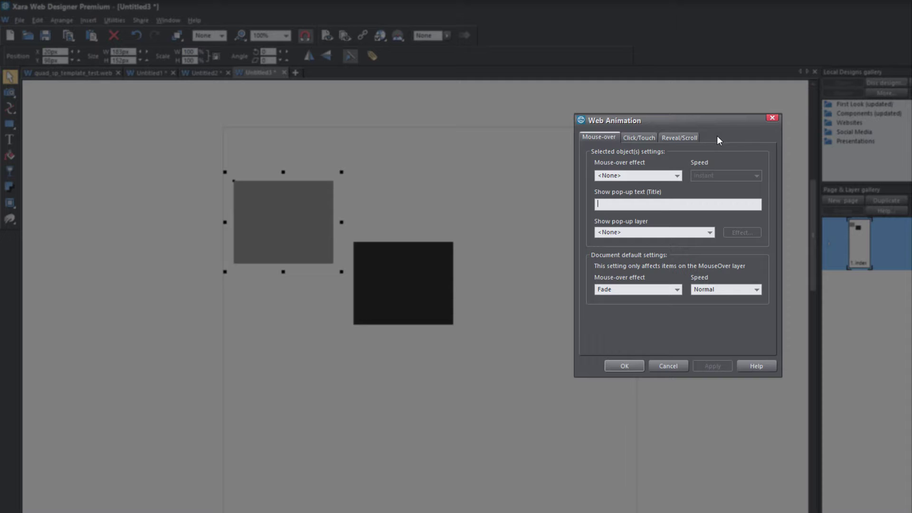
Step: Switch the Web Animation dialog to its Reveal/Scroll settings
{"action": "left_click", "coordinate": [689, 137]}
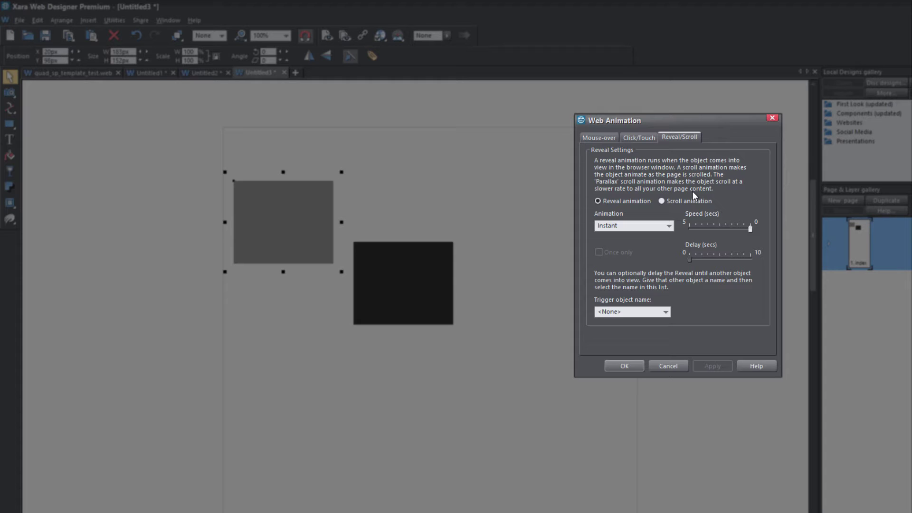
Step: Apply a medium-speed Parallax scroll animation to the light grey rectangle
{"action": "left_click", "coordinate": [663, 200]}
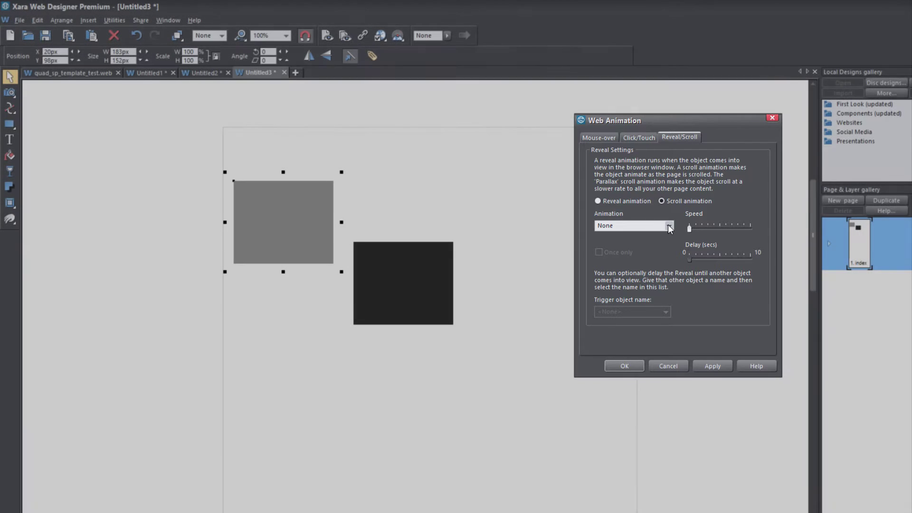
{"action": "left_click", "coordinate": [669, 226]}
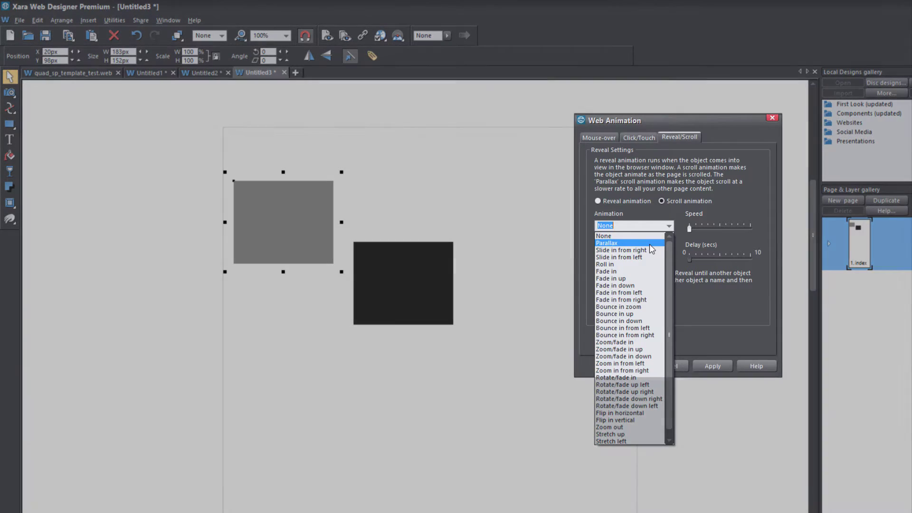
{"action": "left_click", "coordinate": [650, 244]}
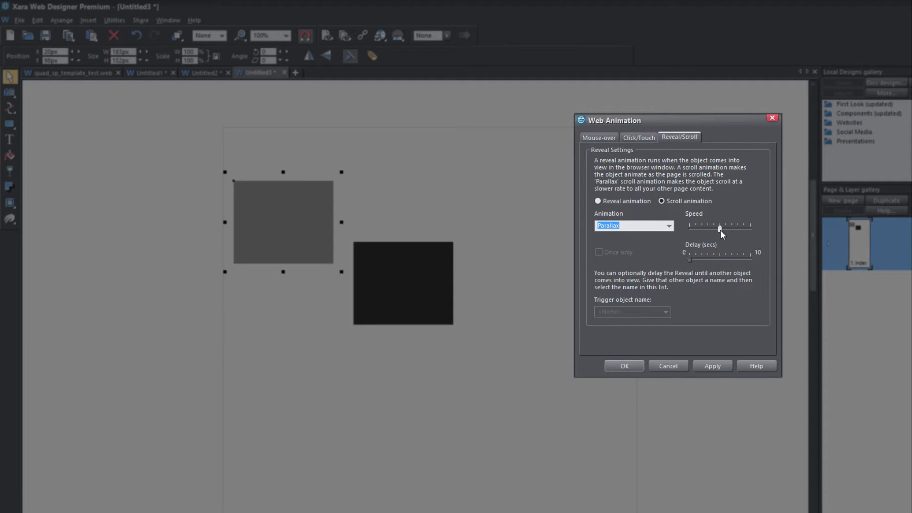
{"action": "left_click", "coordinate": [714, 367]}
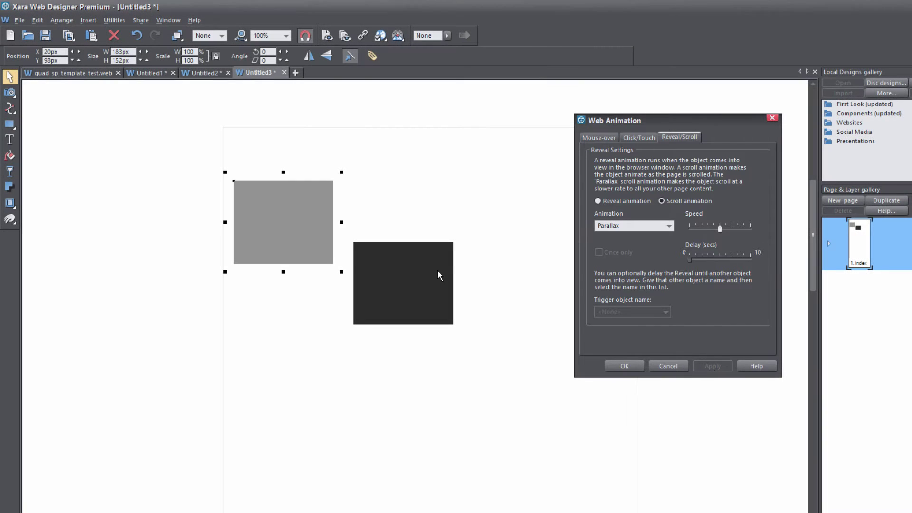
{"action": "left_click", "coordinate": [438, 275]}
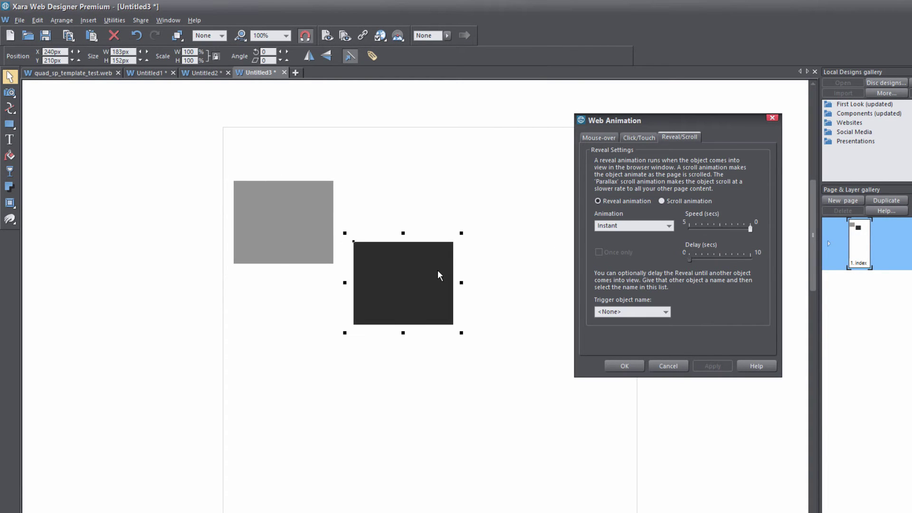
Step: Give the dark rectangle a maximum-speed Parallax scroll animation and close the dialog
{"action": "left_click", "coordinate": [661, 202]}
{"action": "left_click", "coordinate": [669, 226]}
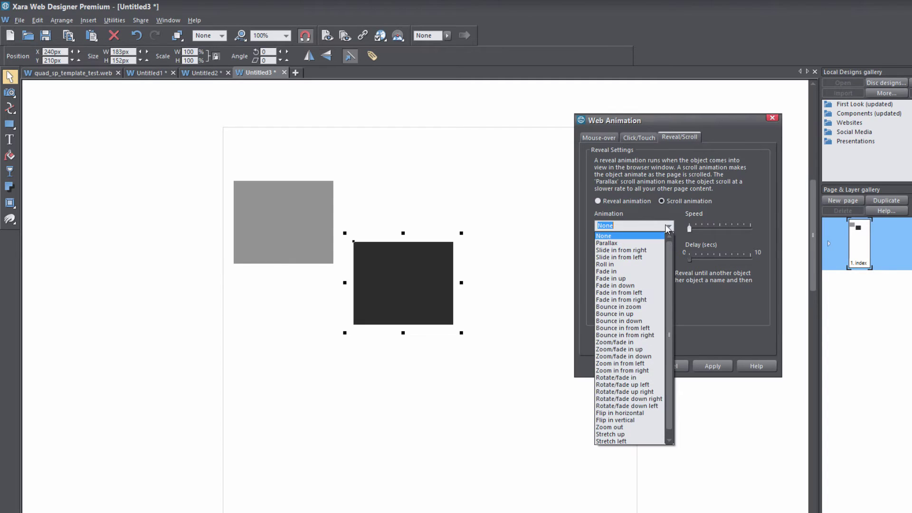
{"action": "left_click", "coordinate": [649, 244]}
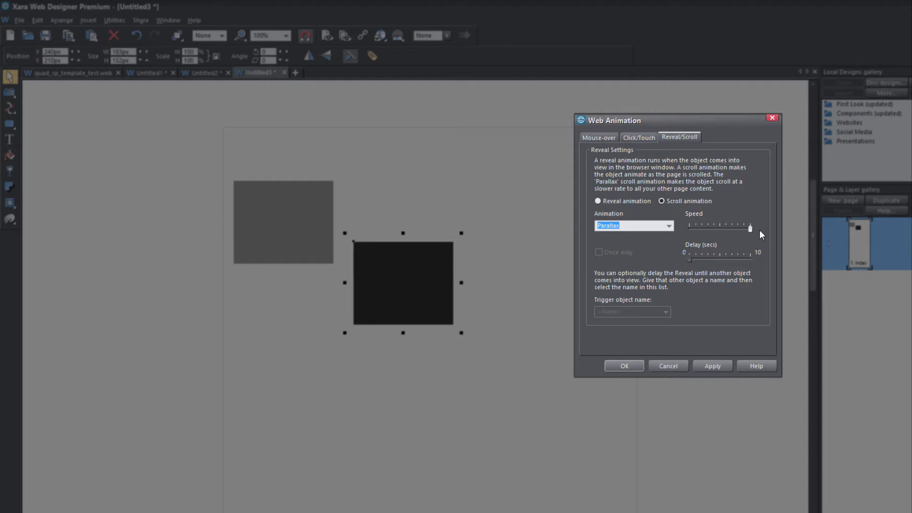
{"action": "left_click", "coordinate": [708, 365]}
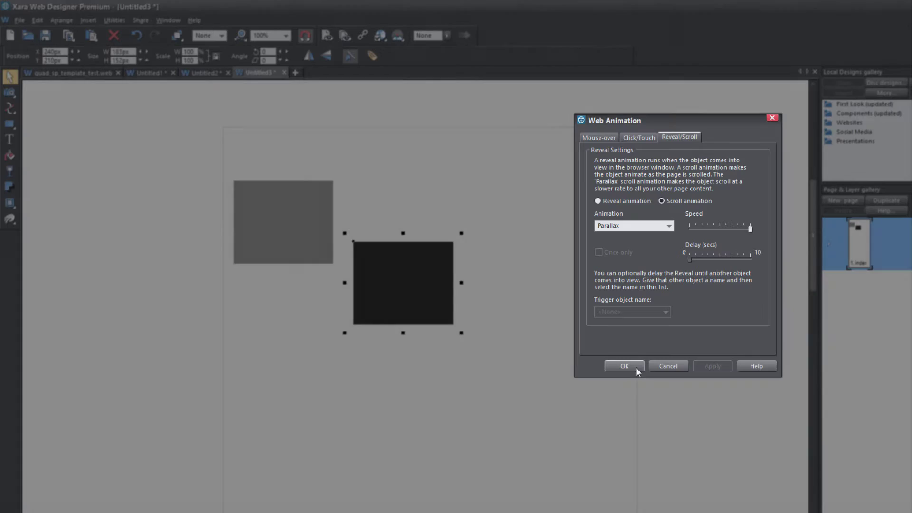
{"action": "left_click", "coordinate": [623, 366]}
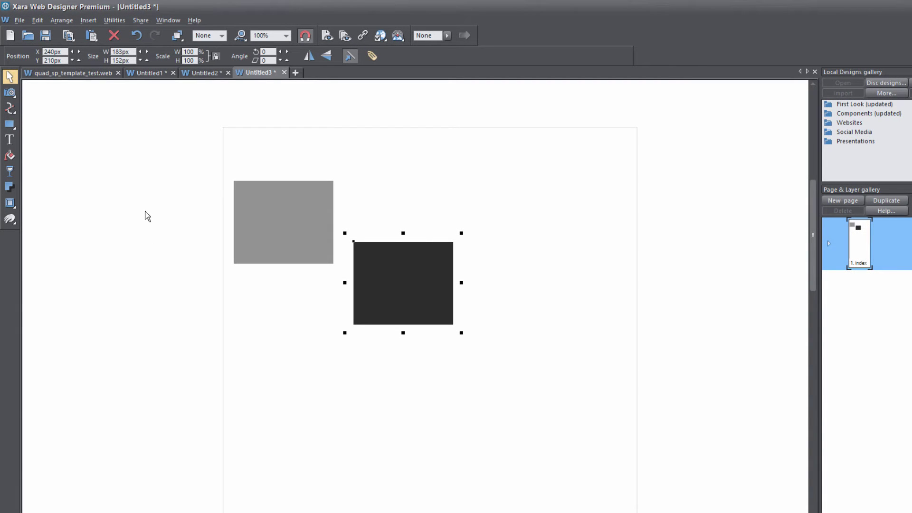
Step: Add a text frame reading 'PARALLAX EFFECT' to the right of the dark rectangle
{"action": "left_click", "coordinate": [10, 140]}
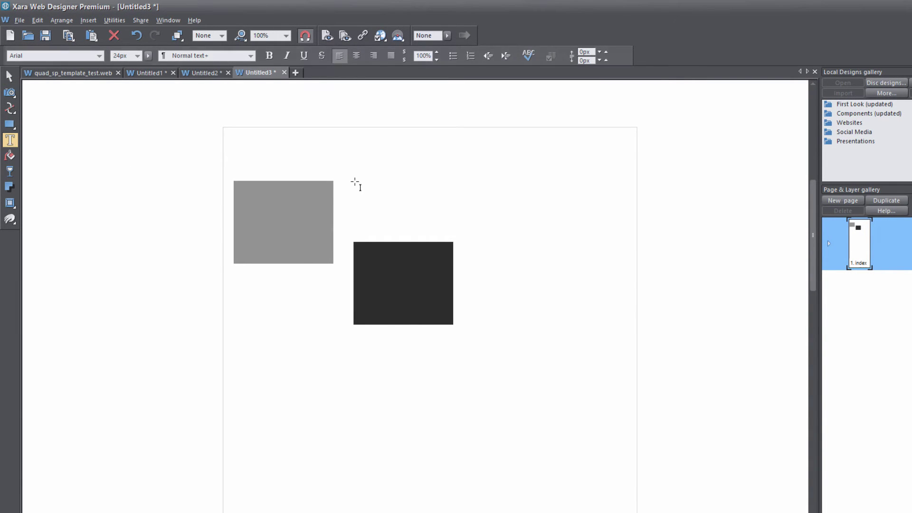
{"action": "left_click_drag", "start_coordinate": [470, 244], "coordinate": [559, 324]}
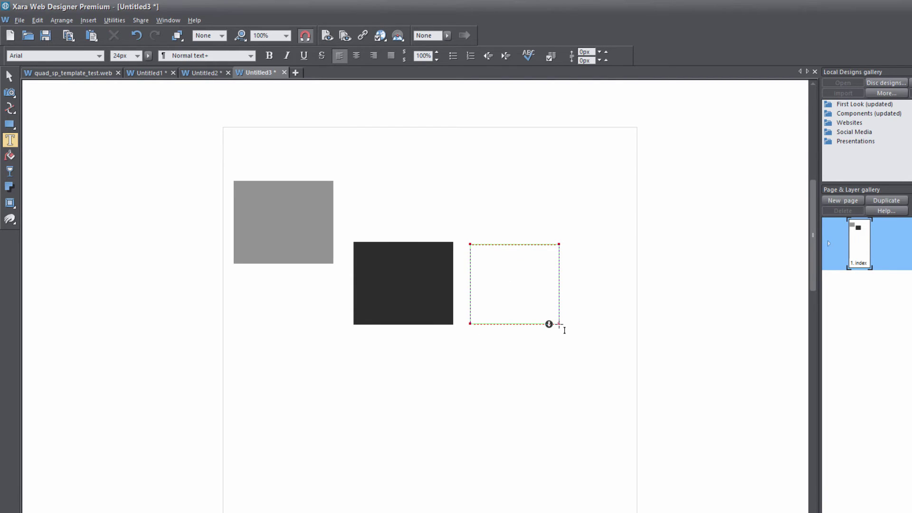
{"action": "type", "text": "PAr"}
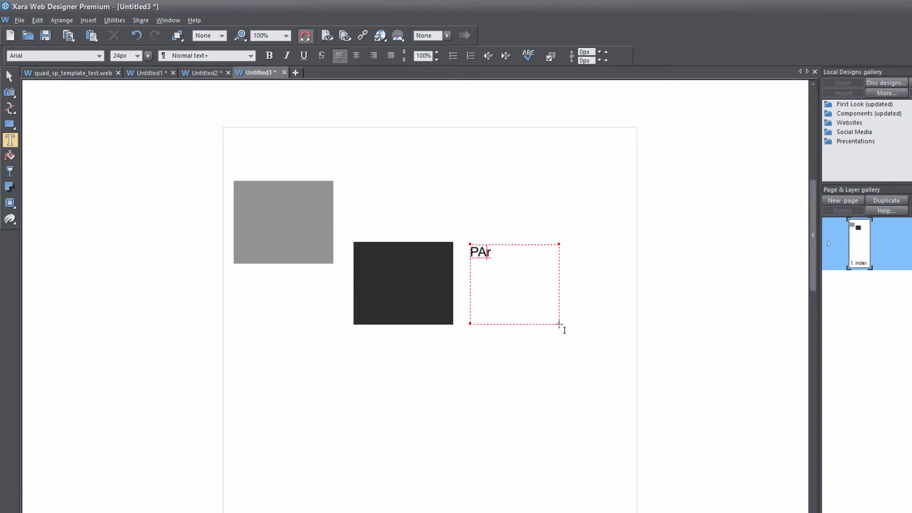
{"action": "type", "text": "ALLAX EFFECT"}
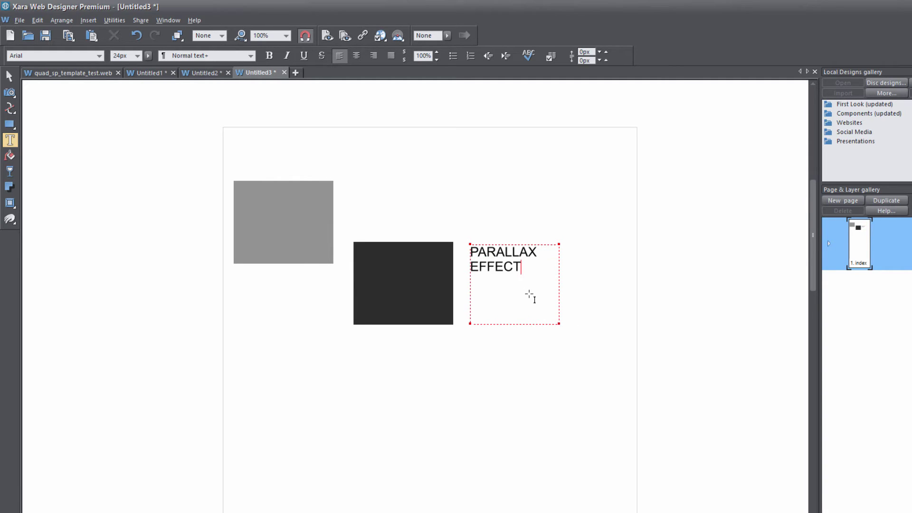
{"action": "key", "text": "Escape"}
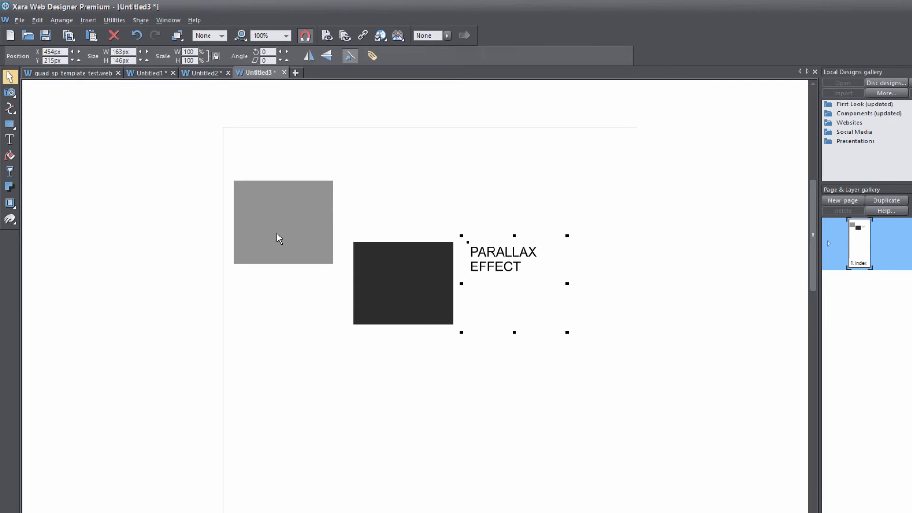
Step: Preview the page in Internet Explorer and scroll to test the parallax movement
{"action": "left_click", "coordinate": [403, 227]}
{"action": "key", "text": "F5"}
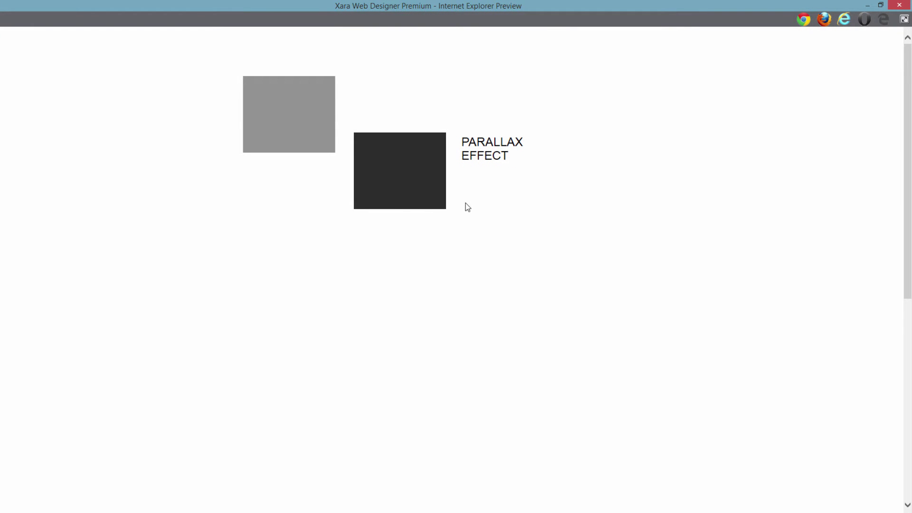
{"action": "left_click_drag", "start_coordinate": [907, 134], "coordinate": [910, 78]}
{"action": "left_click_drag", "start_coordinate": [910, 78], "coordinate": [910, 56]}
Step: Close the browser preview and switch to the Untitled2 document
{"action": "left_click", "coordinate": [901, 5]}
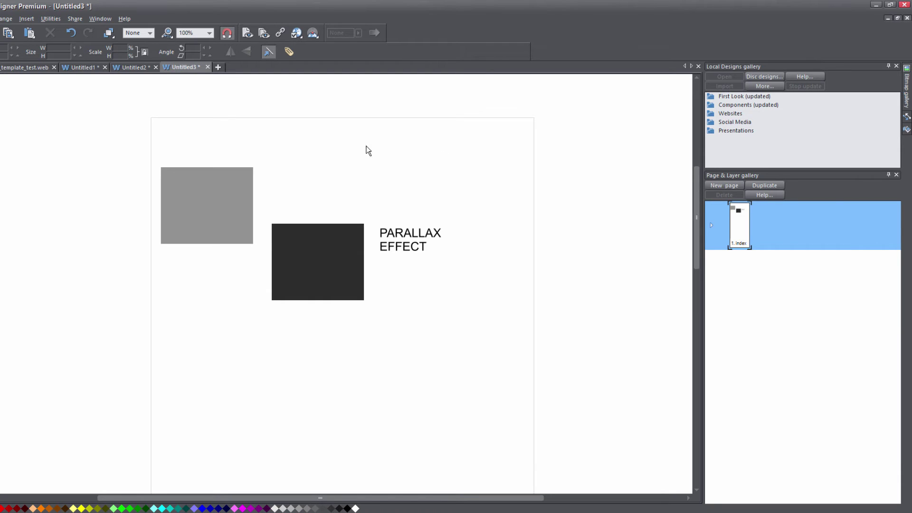
{"action": "left_click", "coordinate": [142, 71]}
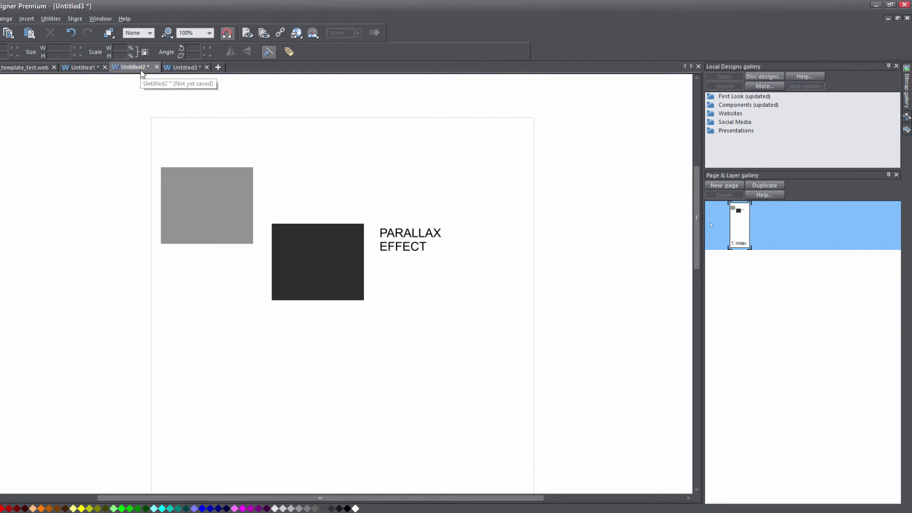
Step: Show the GREAT BENEFITS page at 100% from the top and preview it in Internet Explorer
{"action": "key", "text": "Escape"}
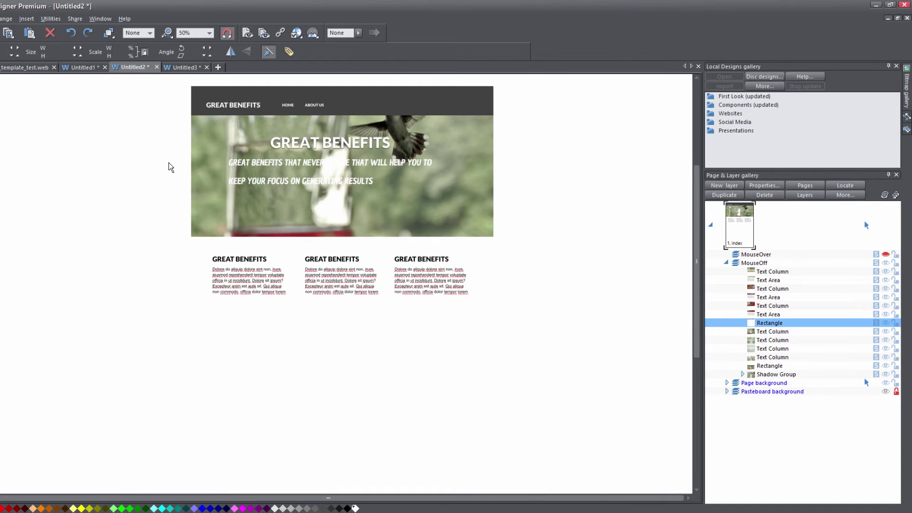
{"action": "key", "text": "1"}
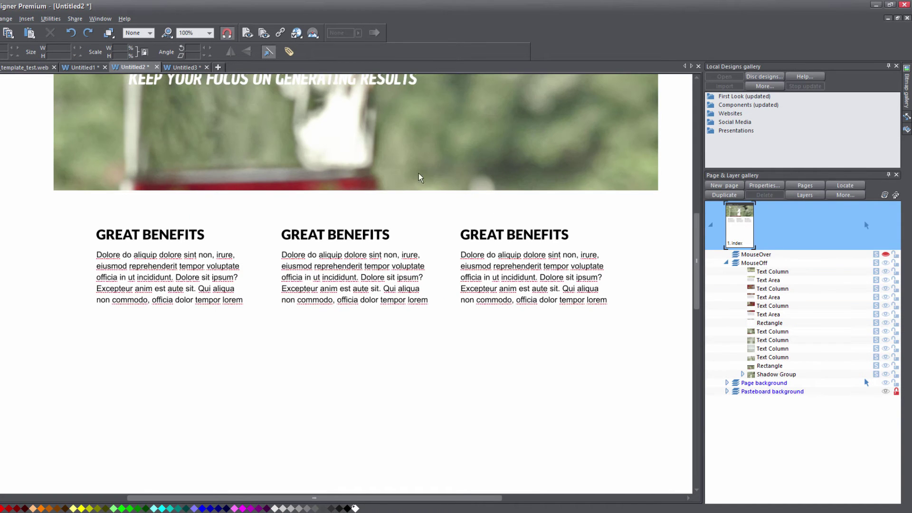
{"action": "left_click_drag", "start_coordinate": [695, 237], "coordinate": [695, 202]}
{"action": "key", "text": "F5"}
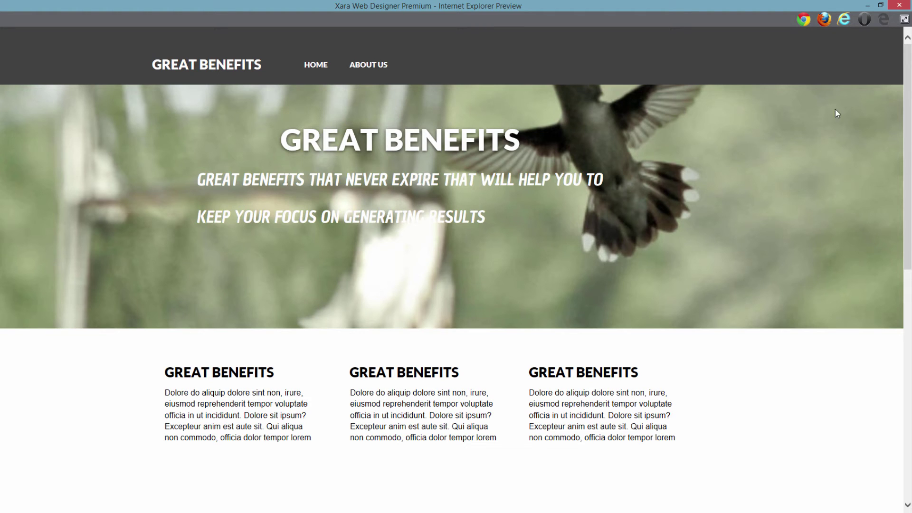
Step: Scroll the browser preview down and back up to check the parallax header, then close it
{"action": "left_click_drag", "start_coordinate": [909, 87], "coordinate": [910, 130]}
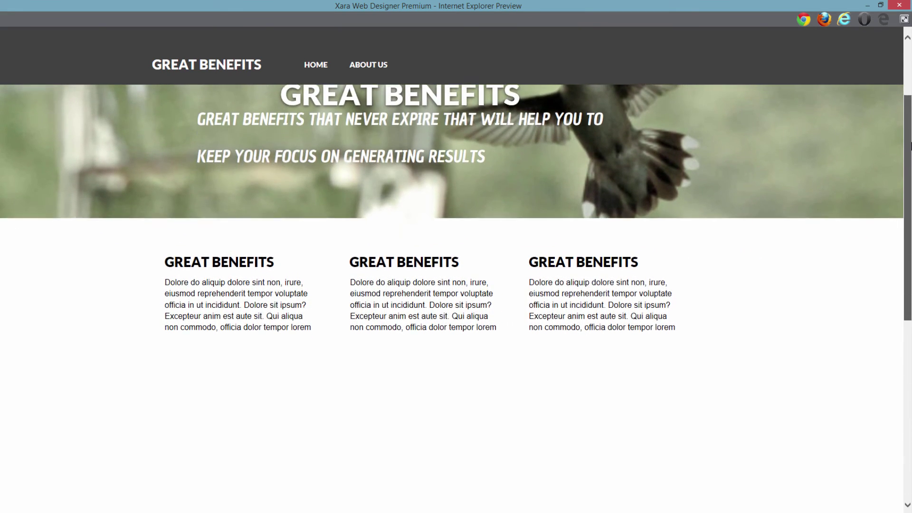
{"action": "left_click_drag", "start_coordinate": [910, 142], "coordinate": [909, 60]}
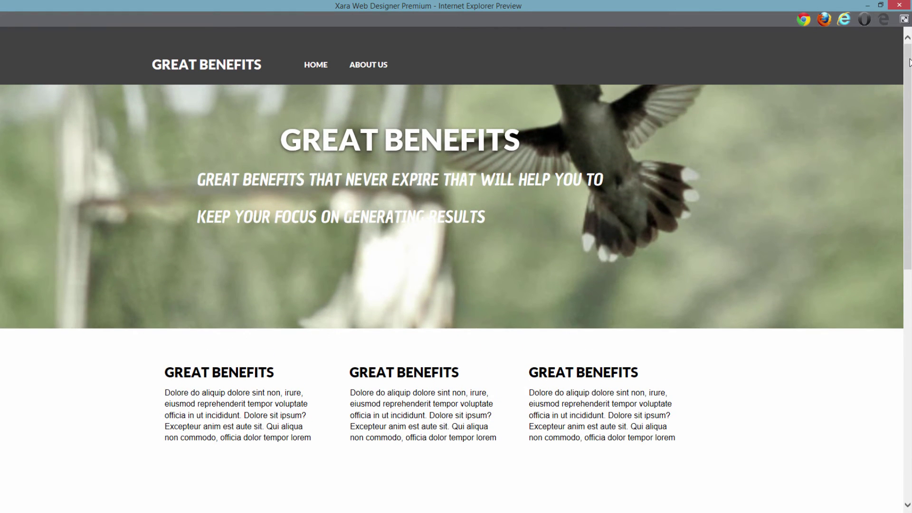
{"action": "left_click", "coordinate": [898, 5]}
Step: Shorten the full-width white rectangle below the text columns to 471px high
{"action": "left_click_drag", "start_coordinate": [700, 219], "coordinate": [696, 322]}
{"action": "left_click", "coordinate": [557, 287]}
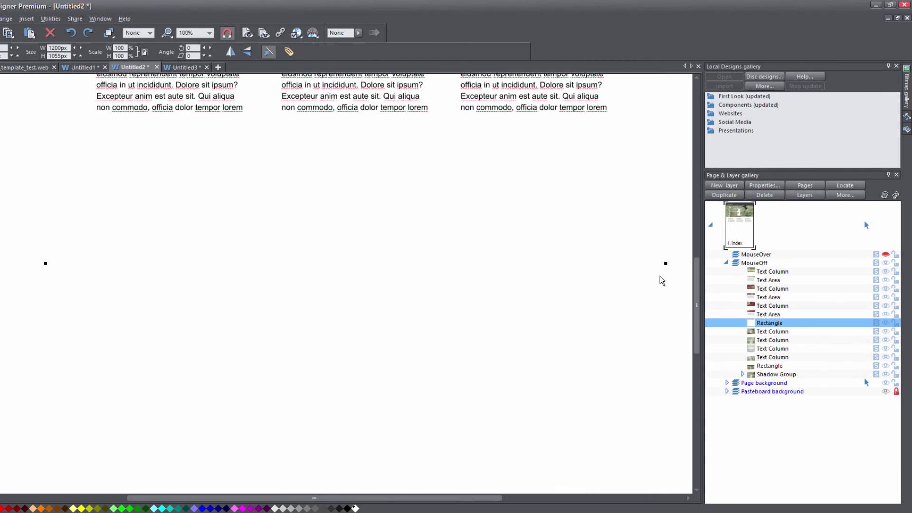
{"action": "left_click_drag", "start_coordinate": [697, 291], "coordinate": [696, 367]}
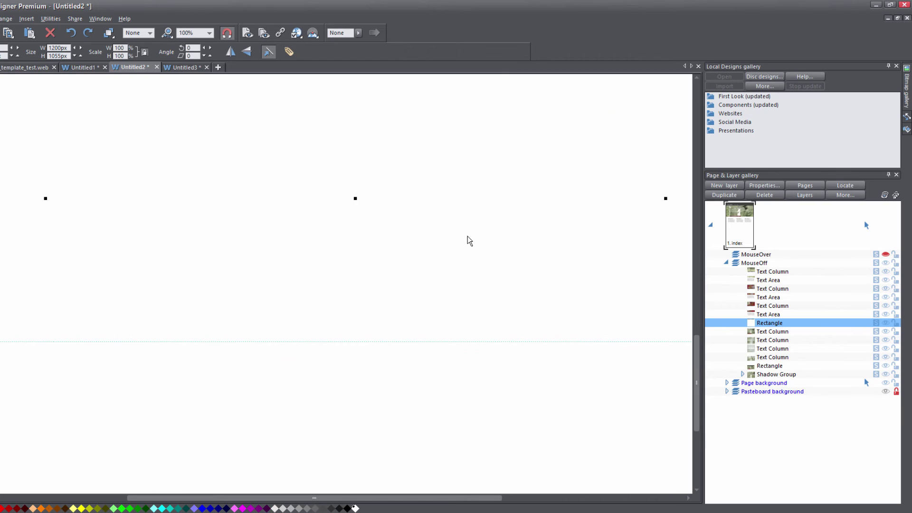
{"action": "scroll", "coordinate": [492, 230], "scroll_direction": "down", "scroll_amount": 2}
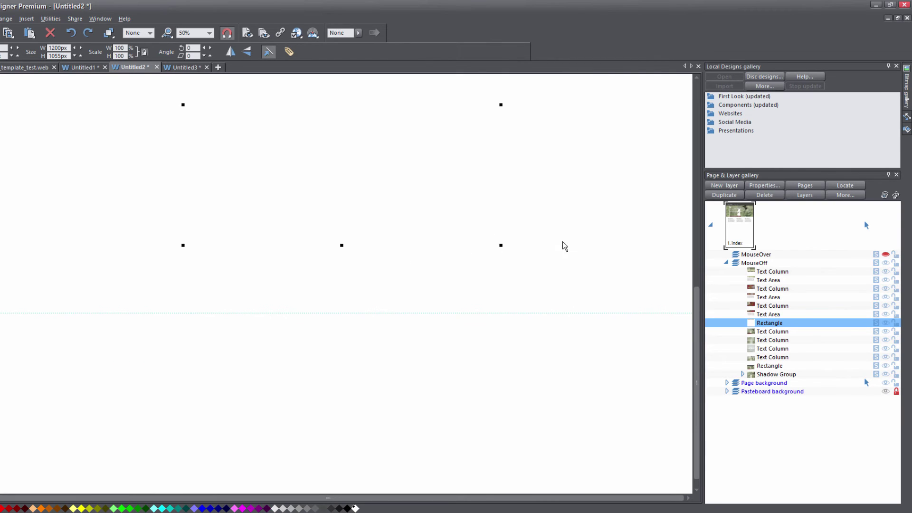
{"action": "left_click_drag", "start_coordinate": [697, 385], "coordinate": [696, 310]}
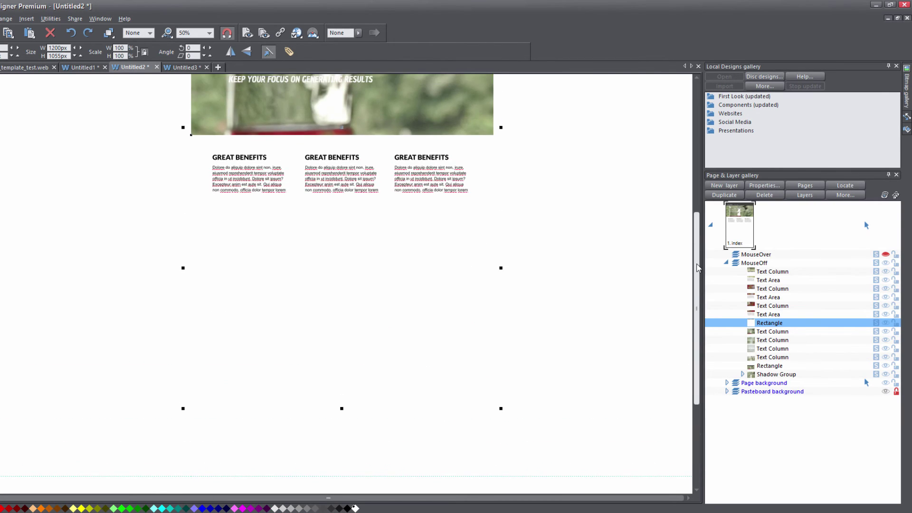
{"action": "left_click_drag", "start_coordinate": [344, 405], "coordinate": [342, 259]}
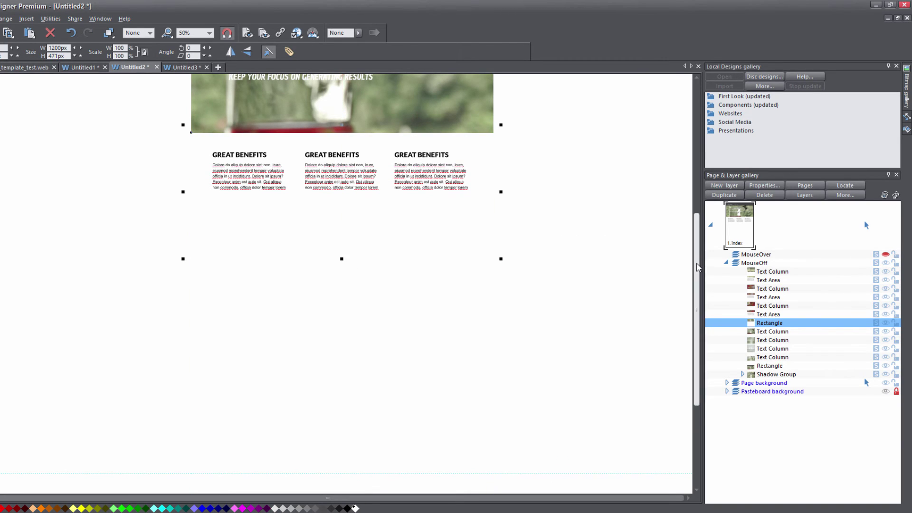
{"action": "scroll", "coordinate": [696, 240], "scroll_direction": "up", "scroll_amount": 1}
{"action": "scroll", "coordinate": [697, 240], "scroll_direction": "up", "scroll_amount": 2}
Step: Undo an accidental move of the rectangle and preview the page with F5
{"action": "left_click_drag", "start_coordinate": [389, 234], "coordinate": [379, 187]}
{"action": "key", "text": "ctrl+z"}
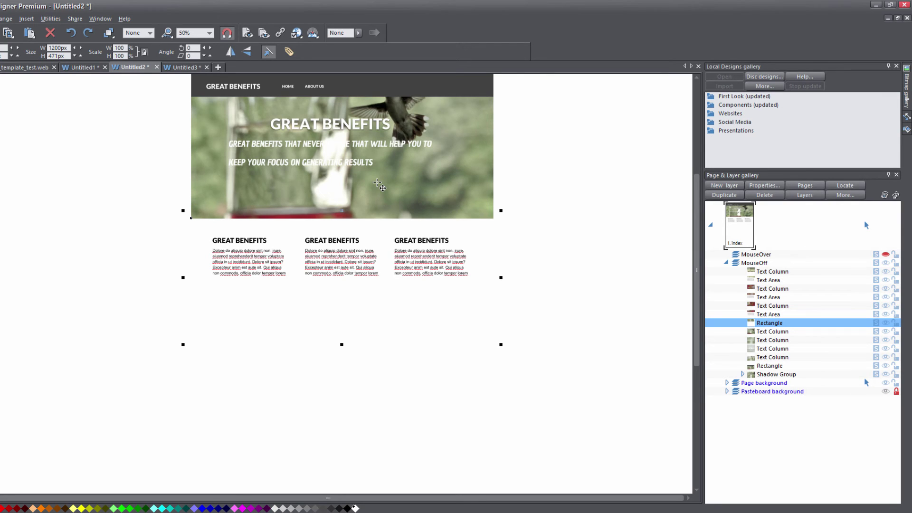
{"action": "key", "text": "F5"}
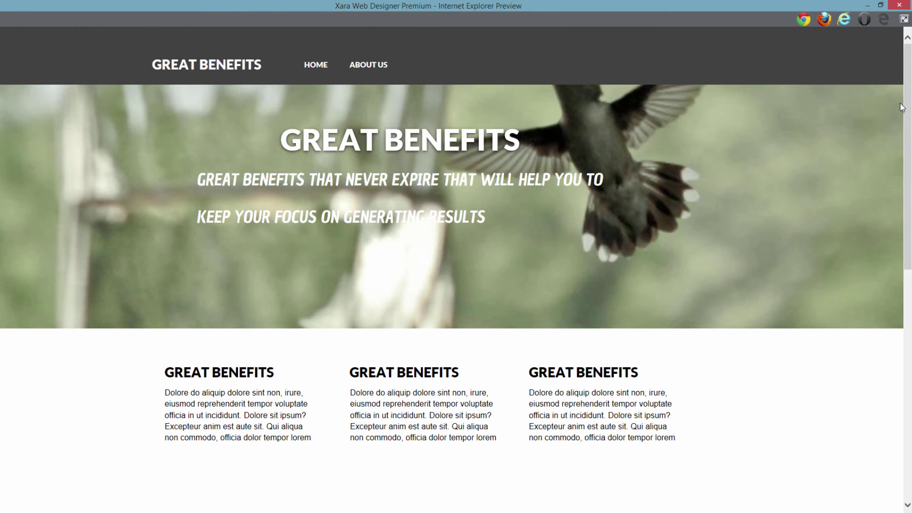
Step: Scroll through the Internet Explorer preview and close it to return to the editor
{"action": "left_click_drag", "start_coordinate": [907, 110], "coordinate": [910, 240]}
{"action": "mouse_move", "coordinate": [910, 259]}
{"action": "left_mouse_down"}
{"action": "mouse_move", "coordinate": [909, 339]}
{"action": "mouse_move", "coordinate": [907, 91]}
{"action": "mouse_move", "coordinate": [911, 264]}
{"action": "left_mouse_up"}
{"action": "left_click_drag", "start_coordinate": [907, 299], "coordinate": [899, 84]}
{"action": "left_click", "coordinate": [899, 6]}
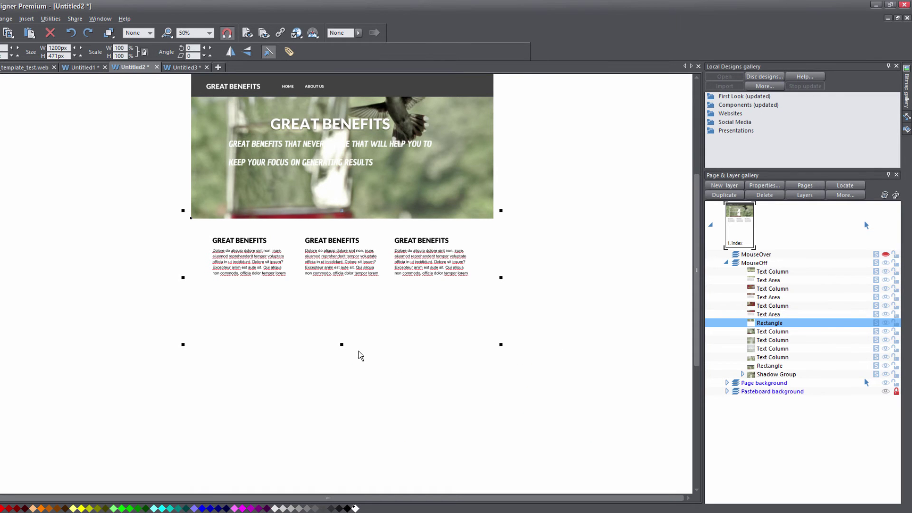
Step: Stretch the white rectangle below the GREAT BENEFITS columns to 1137px tall, via 811px
{"action": "left_click_drag", "start_coordinate": [342, 344], "coordinate": [343, 429]}
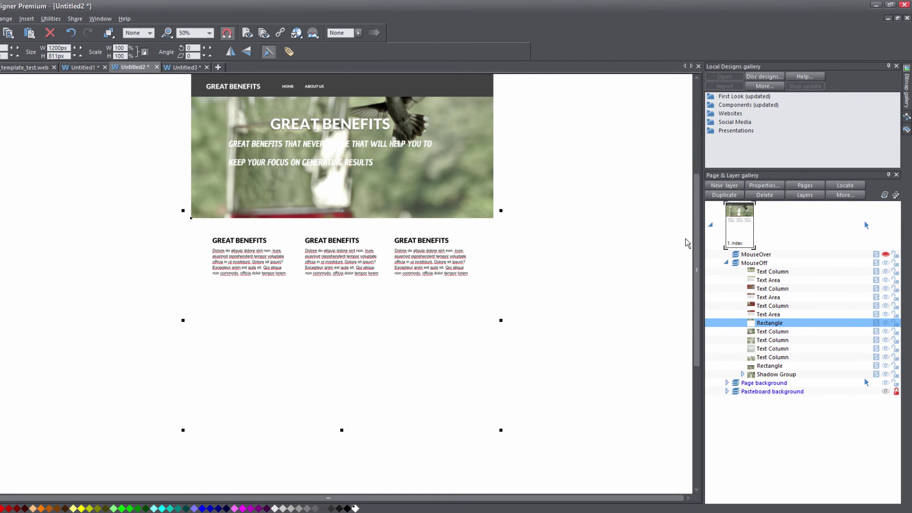
{"action": "scroll", "coordinate": [477, 312], "scroll_direction": "down", "scroll_amount": 4}
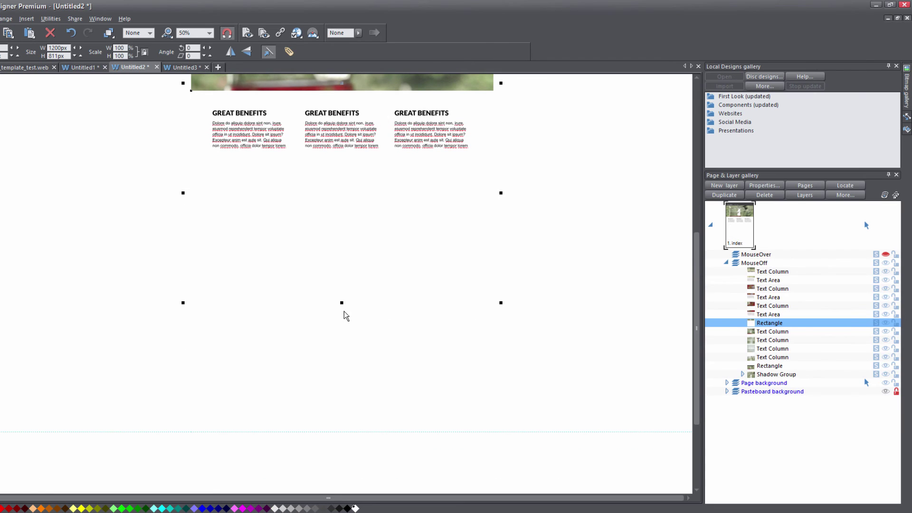
{"action": "left_click_drag", "start_coordinate": [342, 302], "coordinate": [342, 385]}
{"action": "left_click_drag", "start_coordinate": [696, 280], "coordinate": [696, 228]}
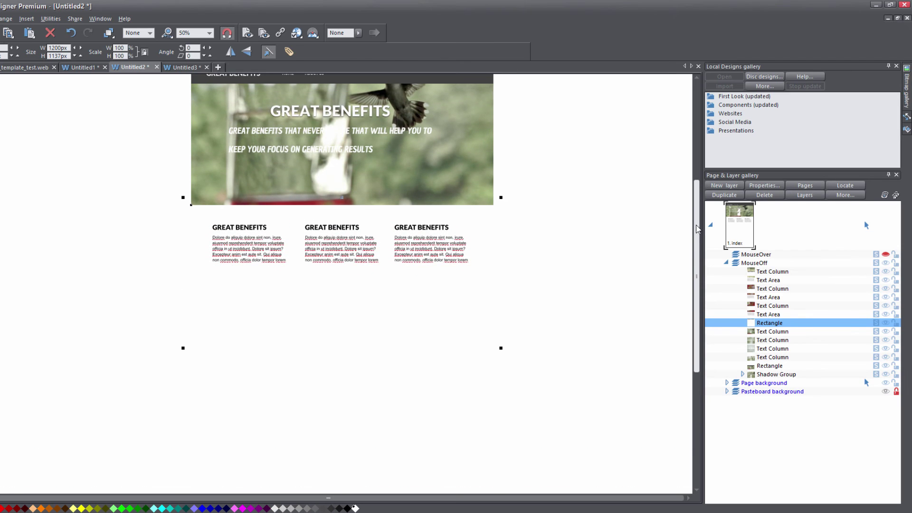
{"action": "left_click_drag", "start_coordinate": [754, 323], "coordinate": [755, 327]}
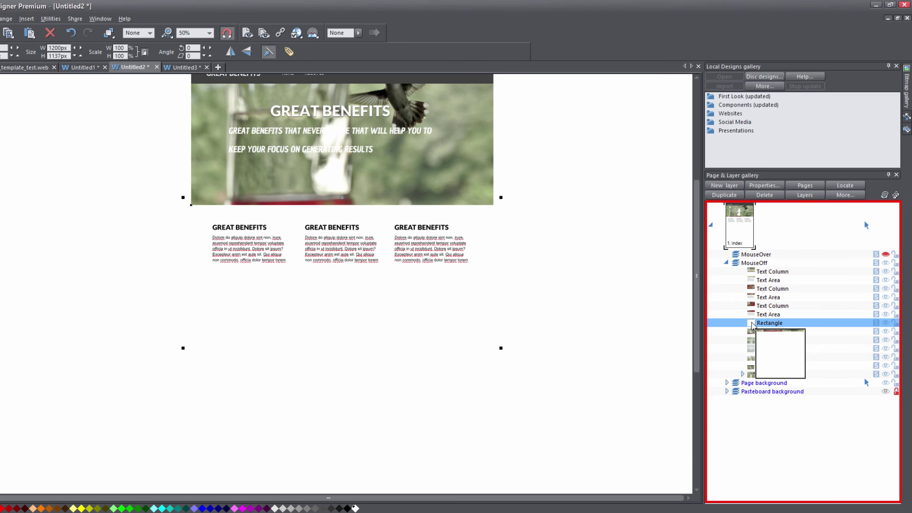
Step: Select the bird photo header and expand the Page background layer in the Page & Layer gallery
{"action": "left_click_drag", "start_coordinate": [752, 324], "coordinate": [751, 327]}
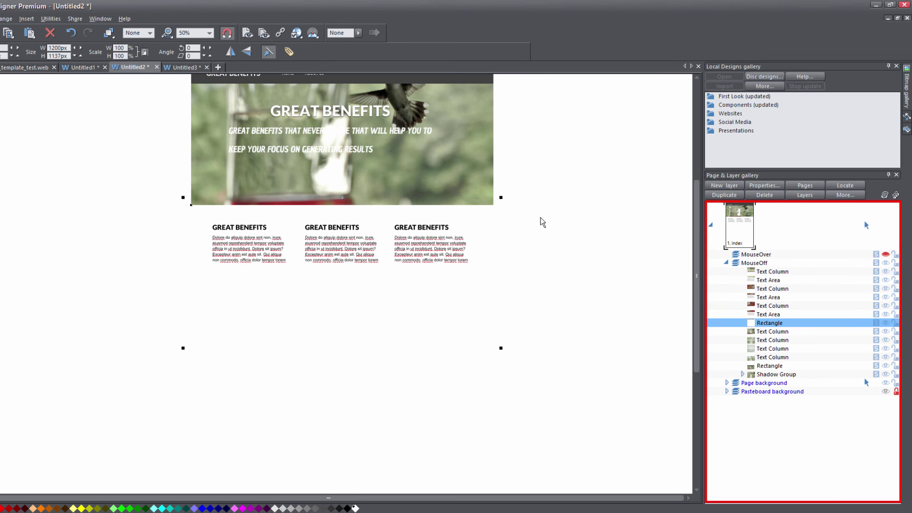
{"action": "left_click", "coordinate": [453, 191]}
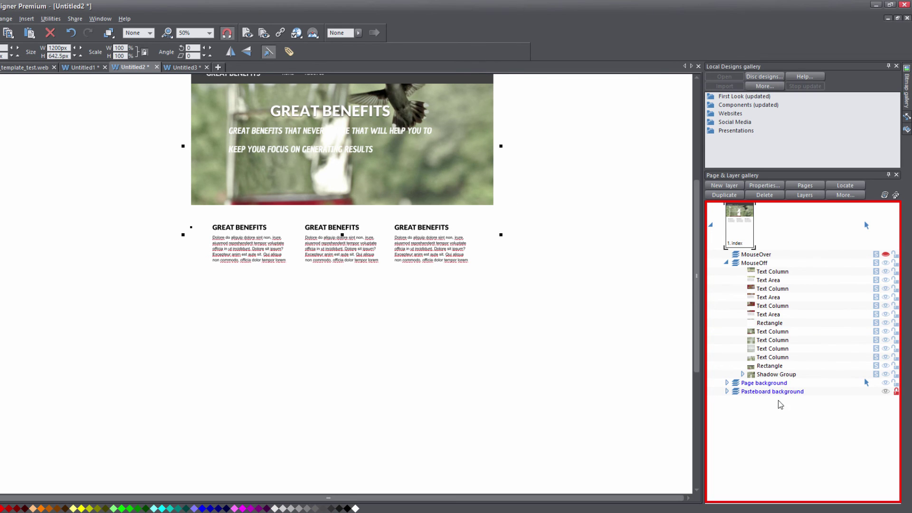
{"action": "left_click", "coordinate": [727, 382]}
{"action": "left_click_drag", "start_coordinate": [759, 400], "coordinate": [760, 401]}
Step: Inspect the white rectangle and the clipped bird.jpg photo, ending with the rectangle selected
{"action": "mouse_move", "coordinate": [751, 401]}
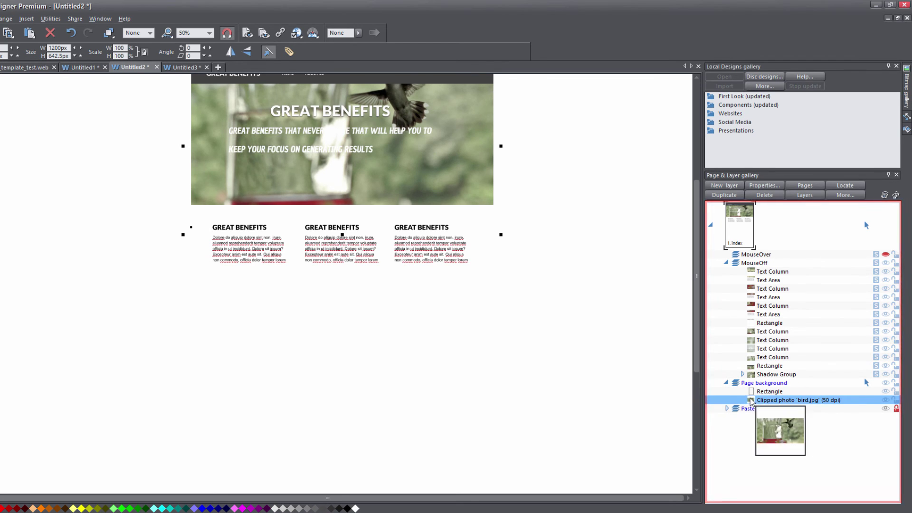
{"action": "left_click", "coordinate": [397, 306]}
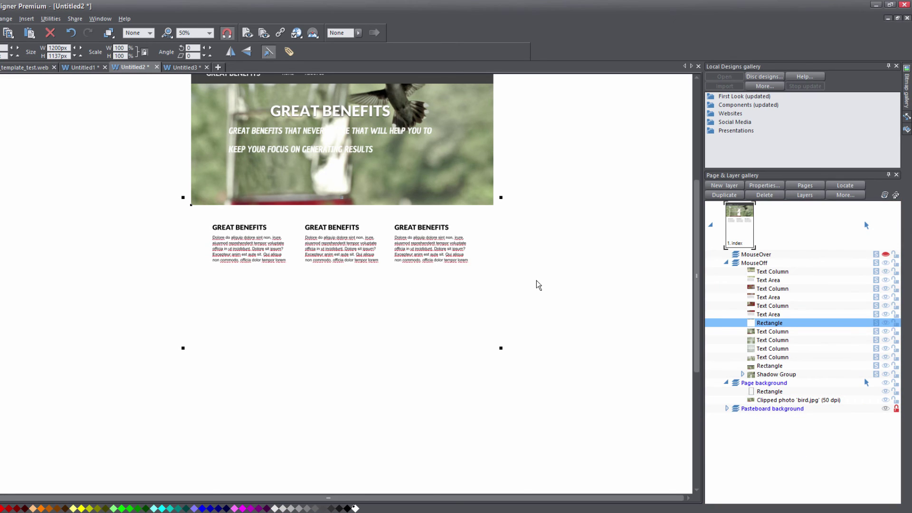
{"action": "mouse_move", "coordinate": [752, 327]}
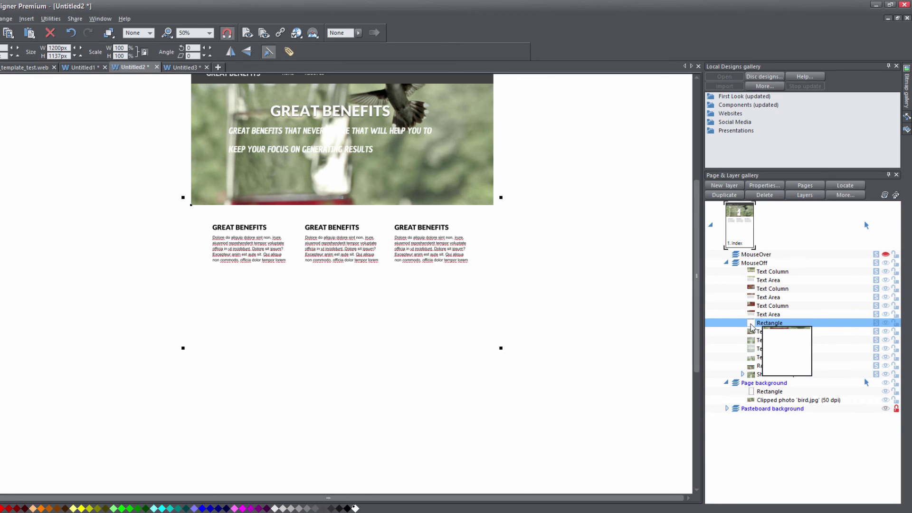
{"action": "left_click", "coordinate": [447, 177]}
{"action": "mouse_move", "coordinate": [750, 400]}
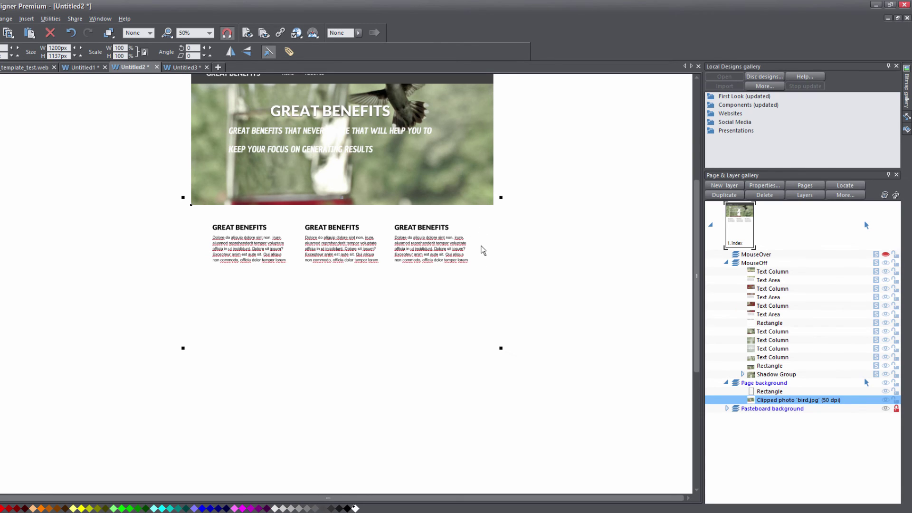
{"action": "left_click", "coordinate": [483, 251]}
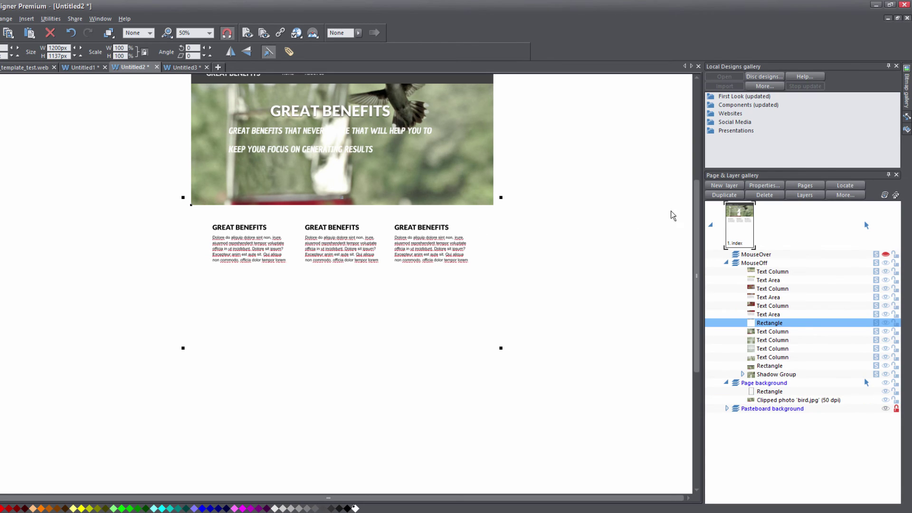
{"action": "mouse_move", "coordinate": [694, 212]}
{"action": "left_mouse_down"}
{"action": "mouse_move", "coordinate": [694, 287]}
{"action": "mouse_move", "coordinate": [689, 221]}
{"action": "left_mouse_up"}
Step: Preview the page in Internet Explorer with F5
{"action": "key", "text": "F5"}
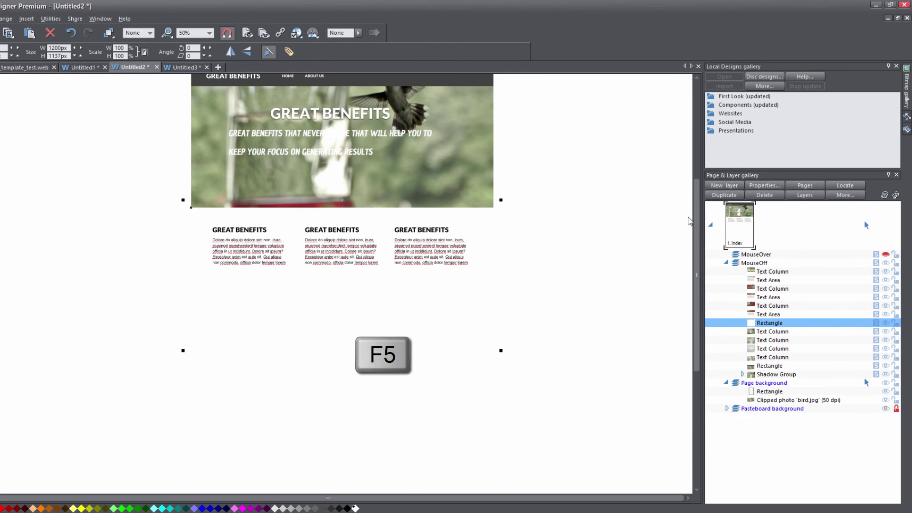